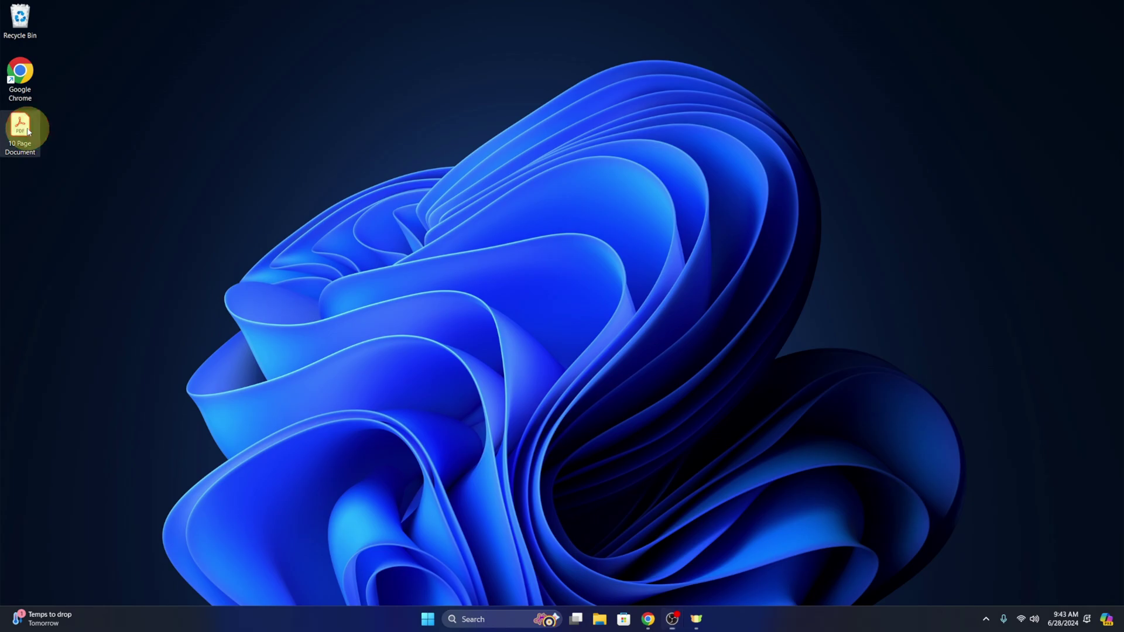
# Open 10 Page Document from the desktop and scroll through its pages.
pyautogui.doubleClick(23, 129)
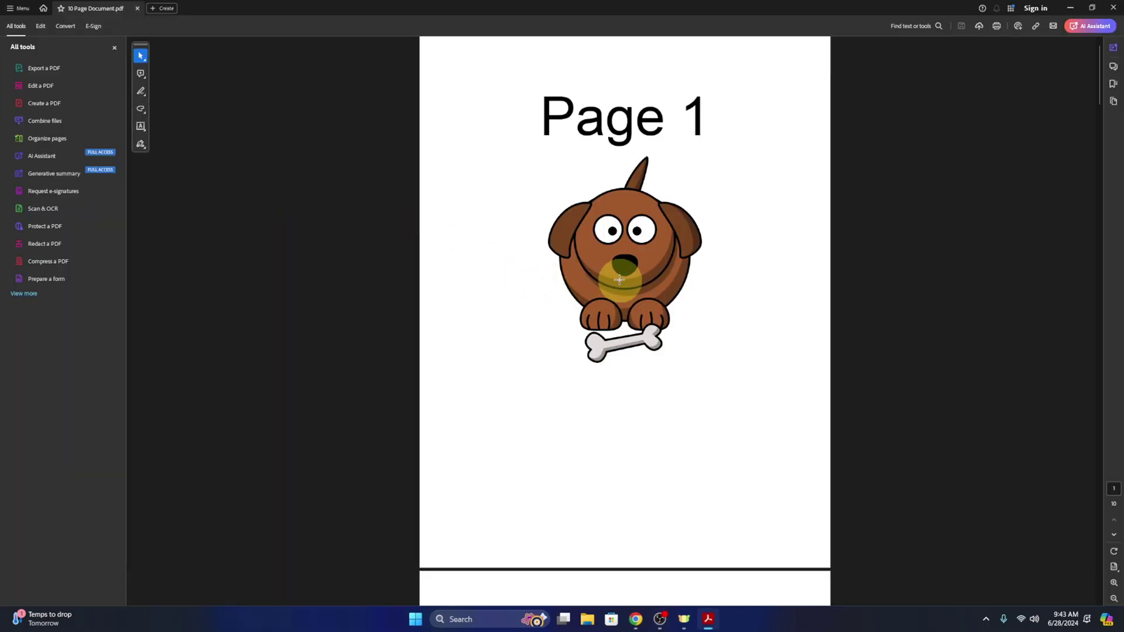
pyautogui.scroll(-5, 619, 276)
pyautogui.scroll(-12, 622, 276)
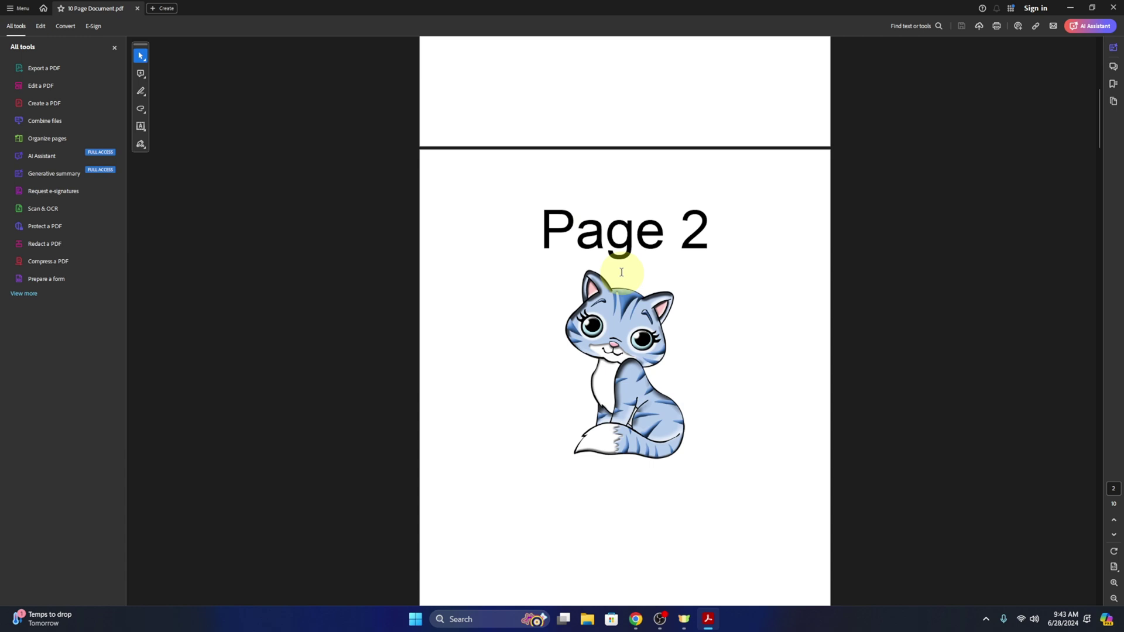
pyautogui.scroll(-6, 619, 269)
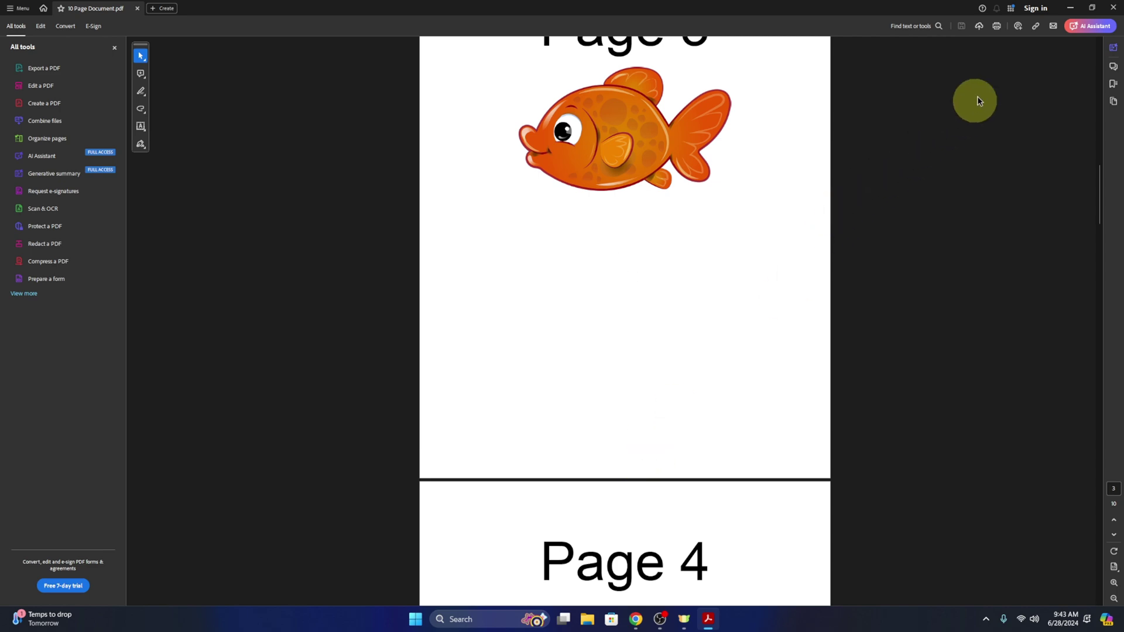
# Close the PDF, switch to the browser on ilovepdf.com and scroll down to the Page numbers tool.
pyautogui.click(1114, 7)
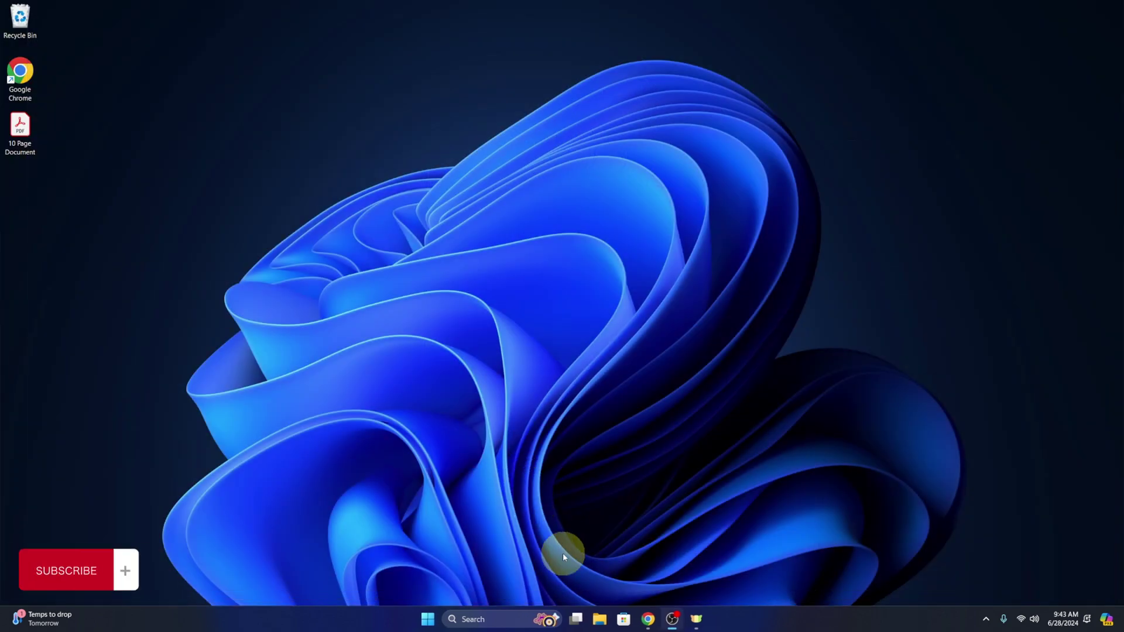
pyautogui.click(648, 619)
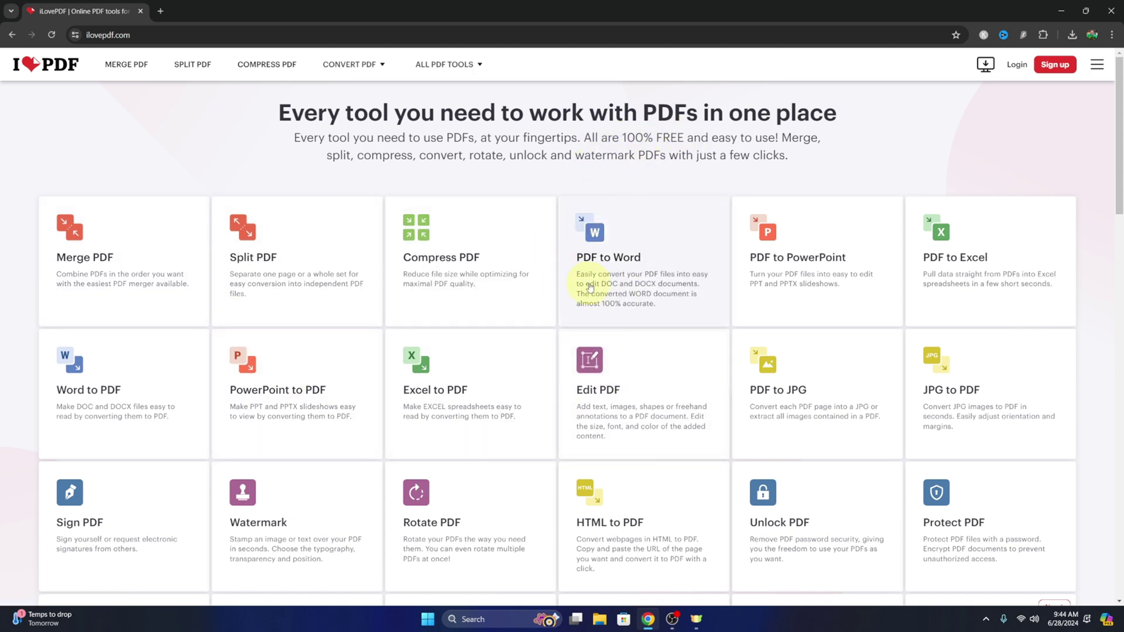
pyautogui.scroll(-1, 591, 290)
pyautogui.scroll(-3, 592, 290)
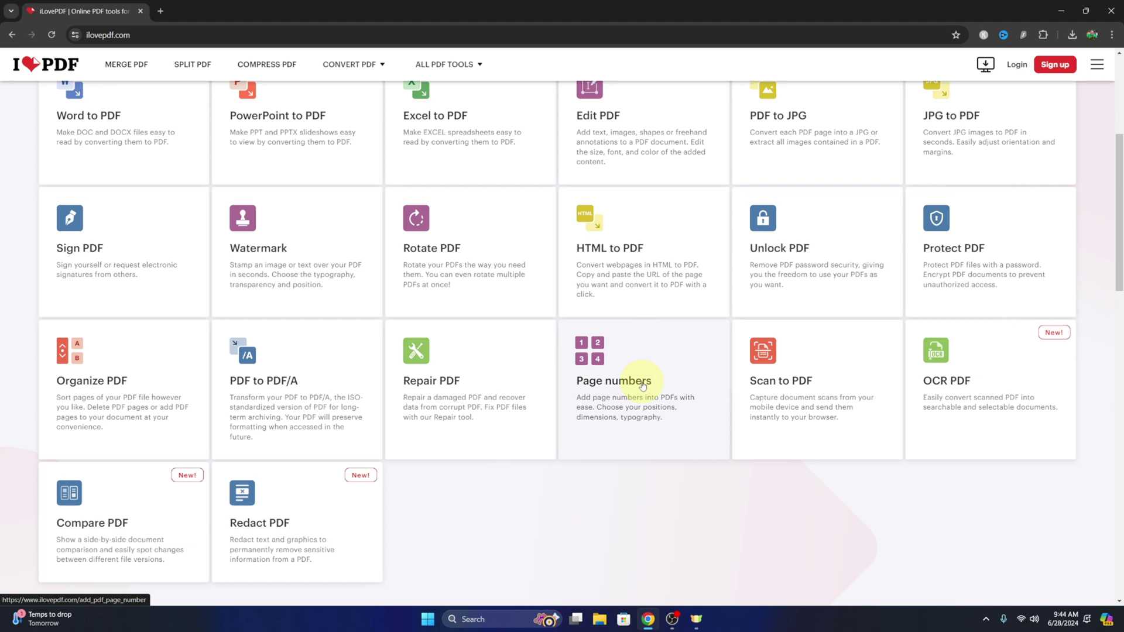
# Open the Page numbers tool and upload 10 Page Document.pdf from the Desktop.
pyautogui.click(621, 373)
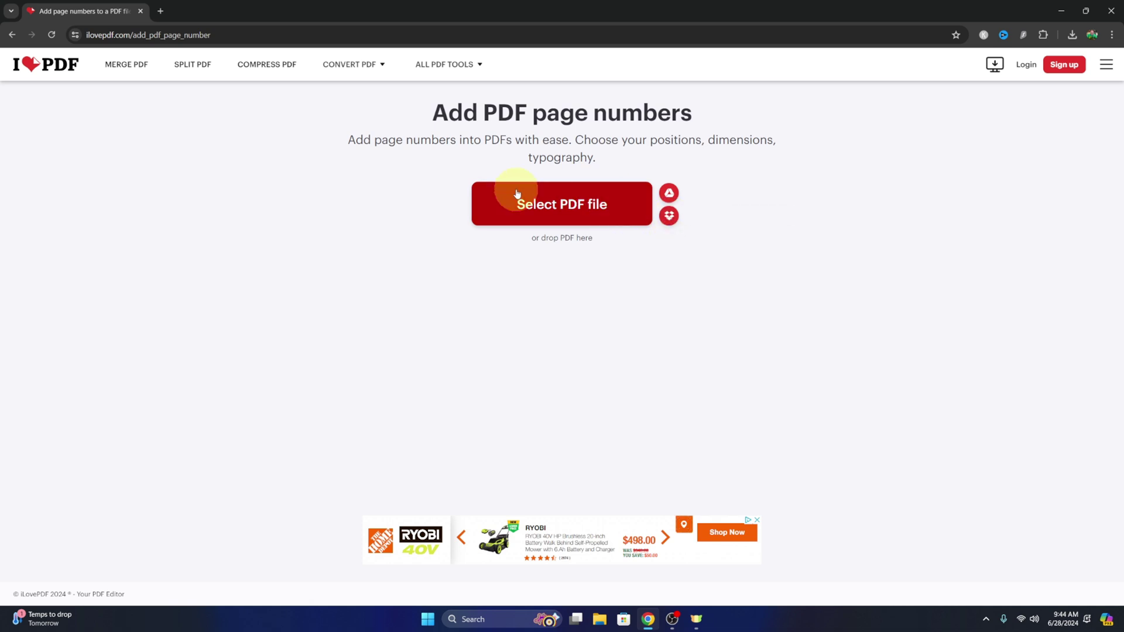
pyautogui.click(564, 209)
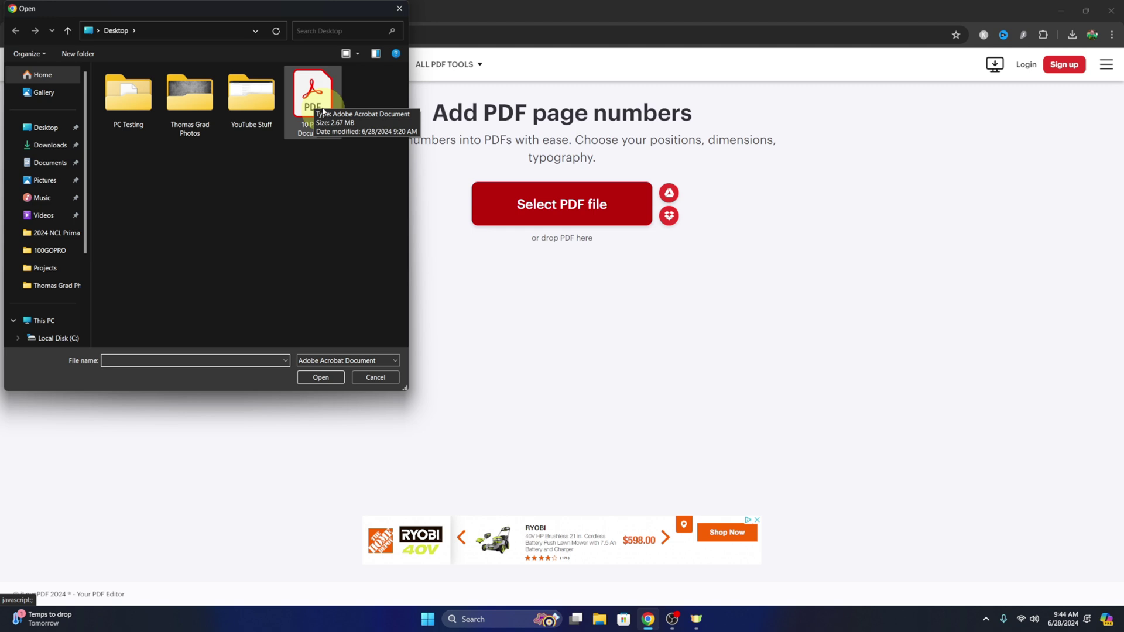
pyautogui.click(322, 111)
pyautogui.click(319, 377)
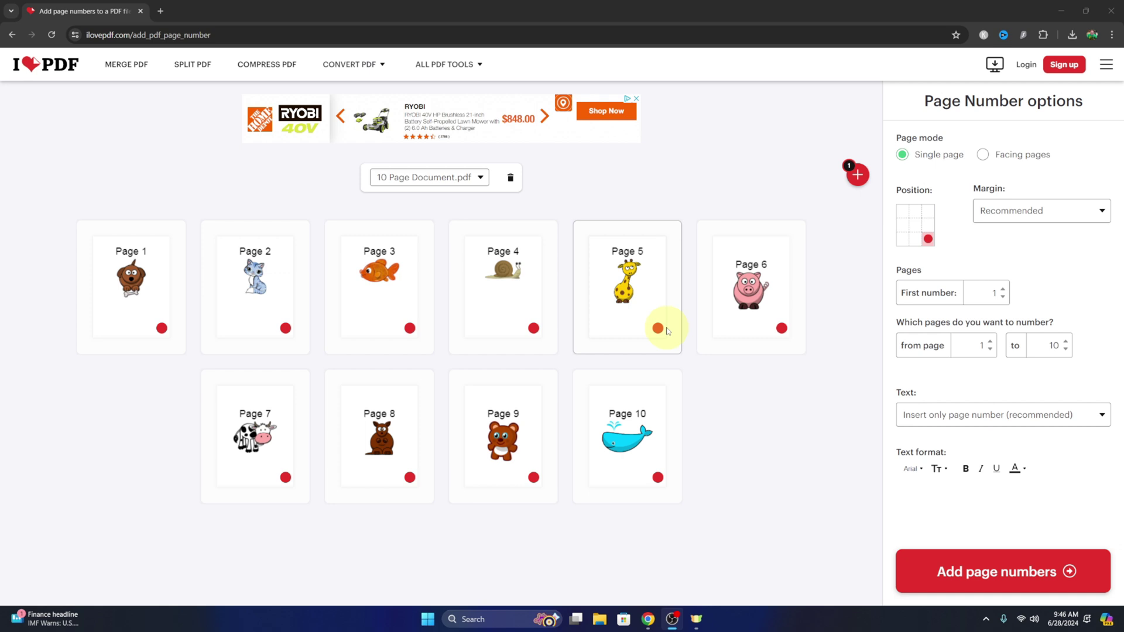
# Use single-page mode, position the numbers at bottom centre, and keep the Recommended margin.
pyautogui.click(983, 155)
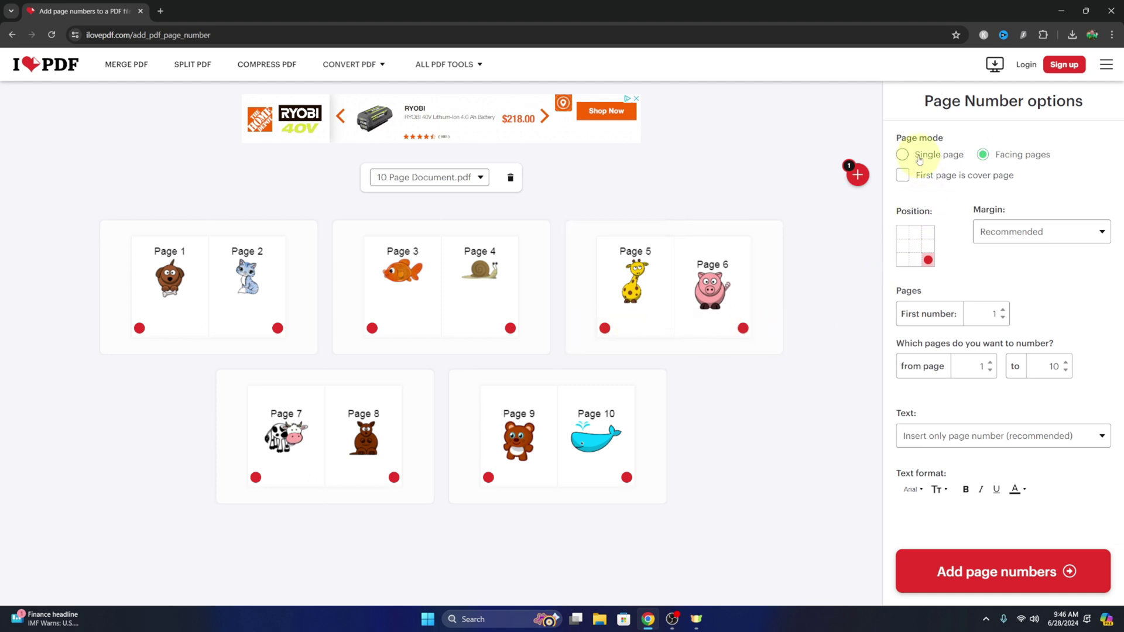
pyautogui.click(919, 159)
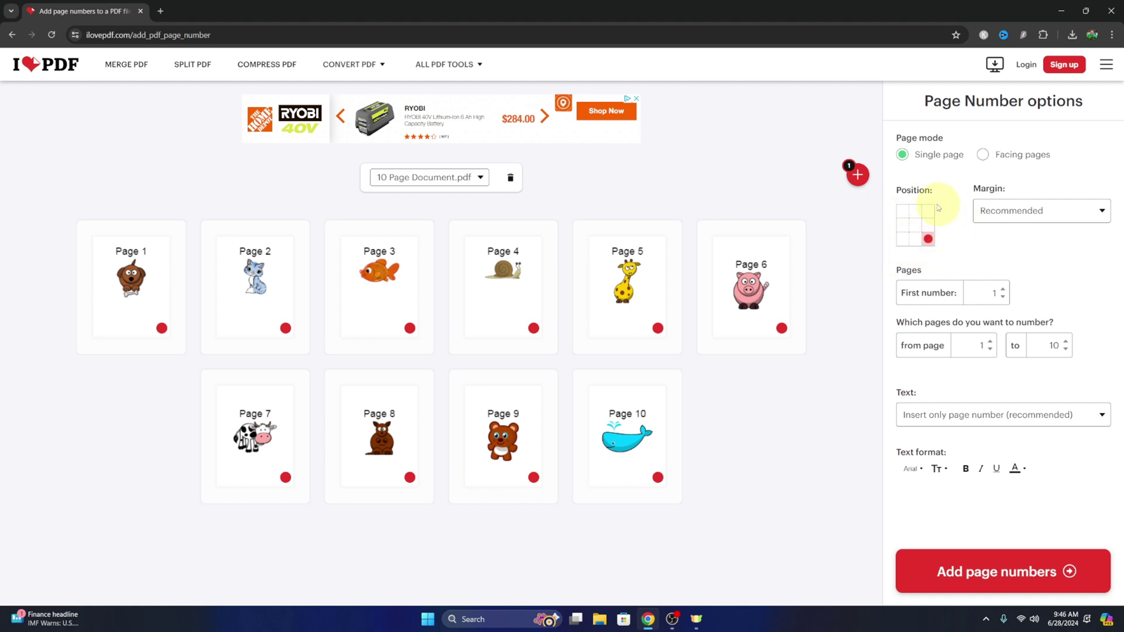
pyautogui.click(916, 241)
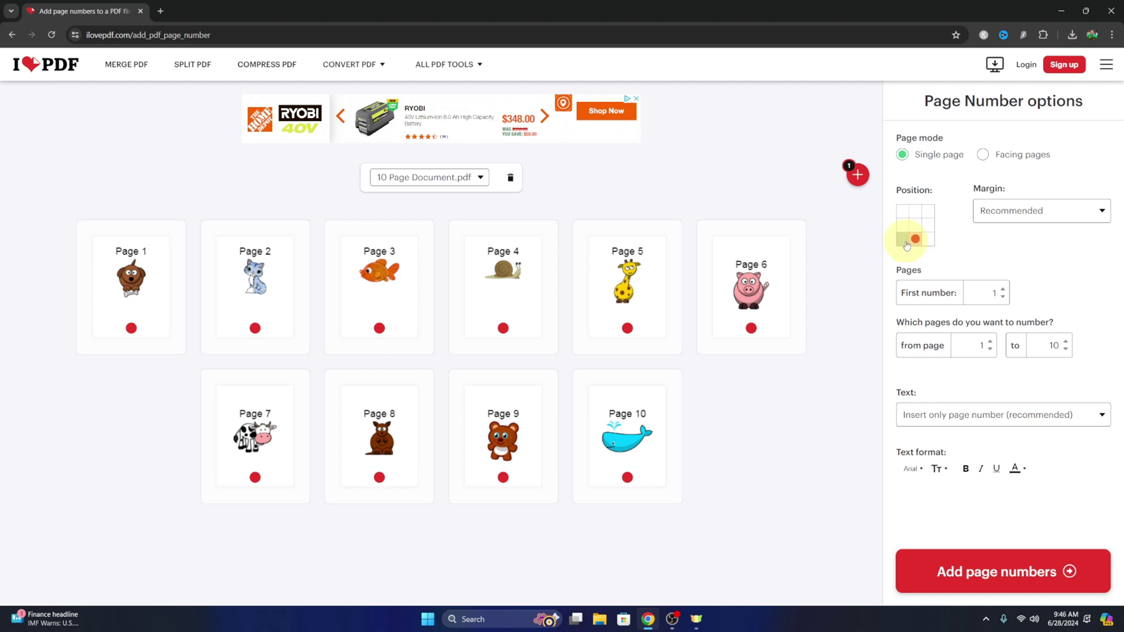
pyautogui.click(903, 239)
pyautogui.click(915, 212)
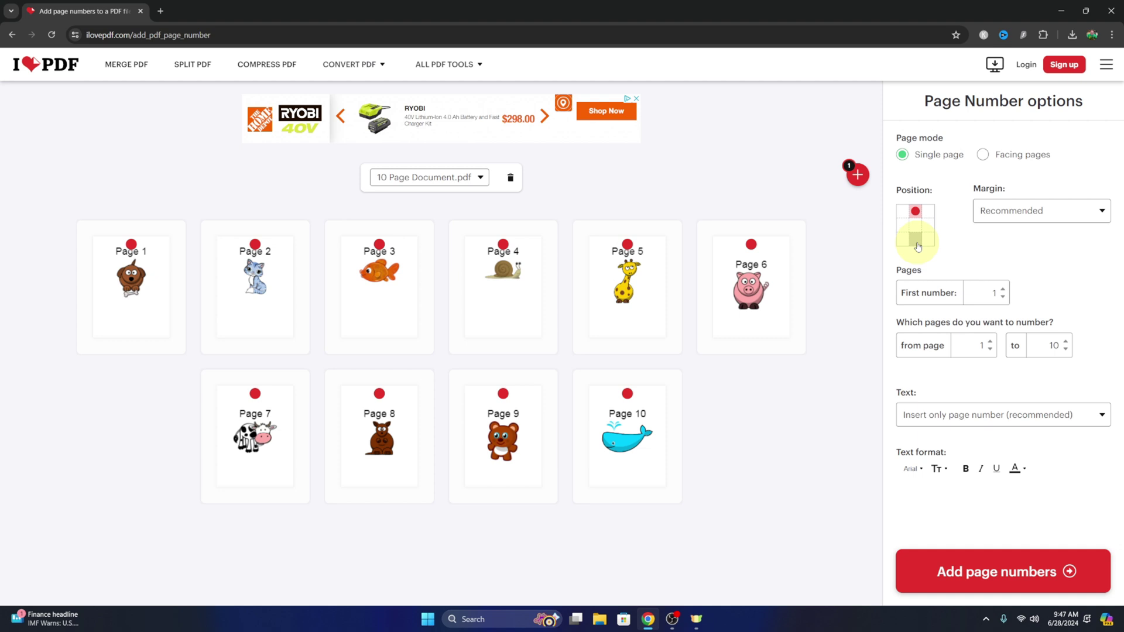
pyautogui.click(916, 240)
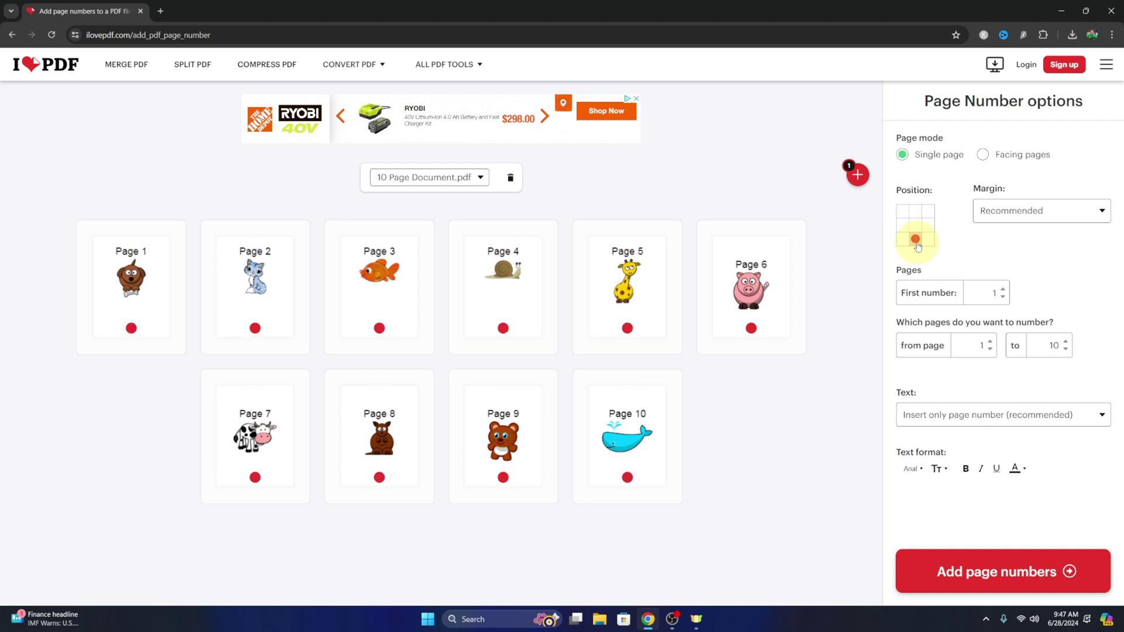
pyautogui.click(1029, 216)
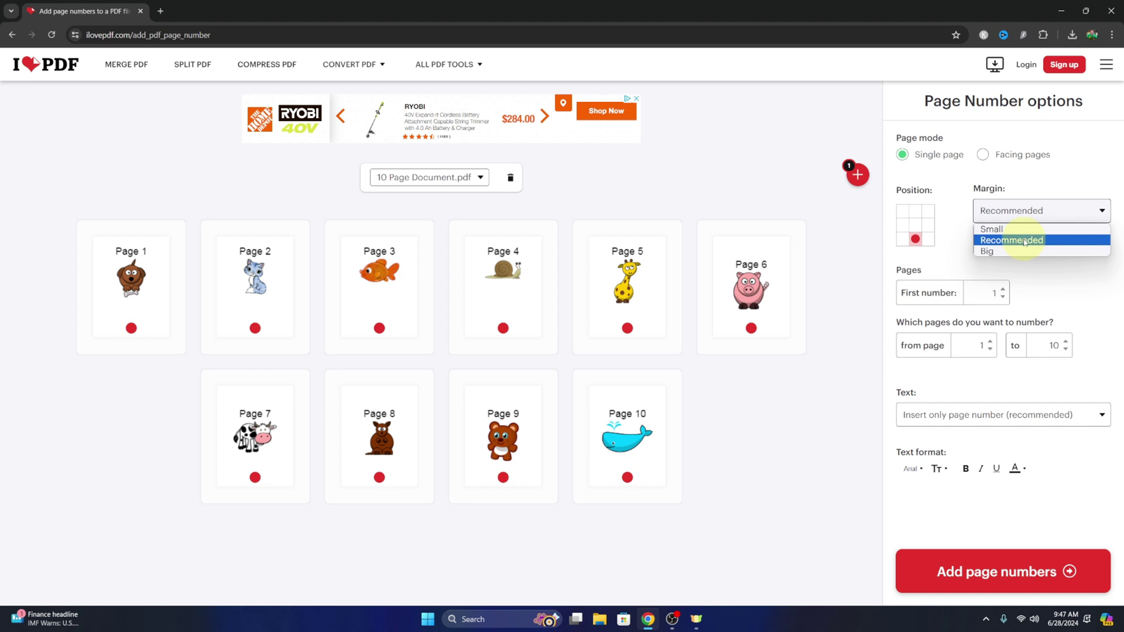
pyautogui.click(1025, 241)
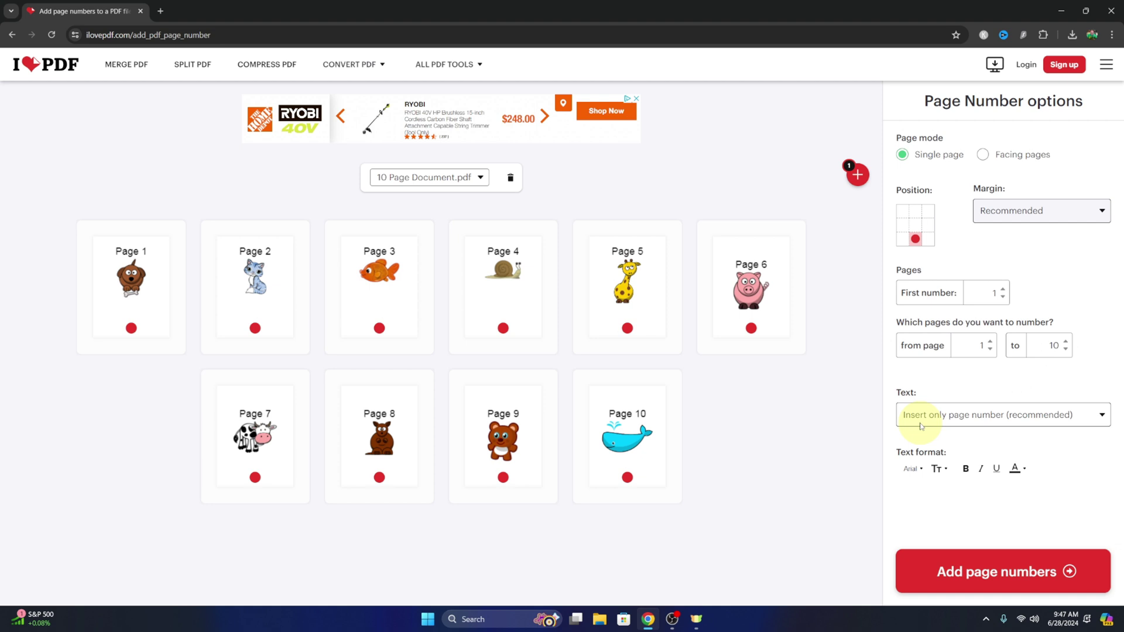
# Set the number text to 'Page {n}', leaving Arial font at size 14.
pyautogui.click(1033, 419)
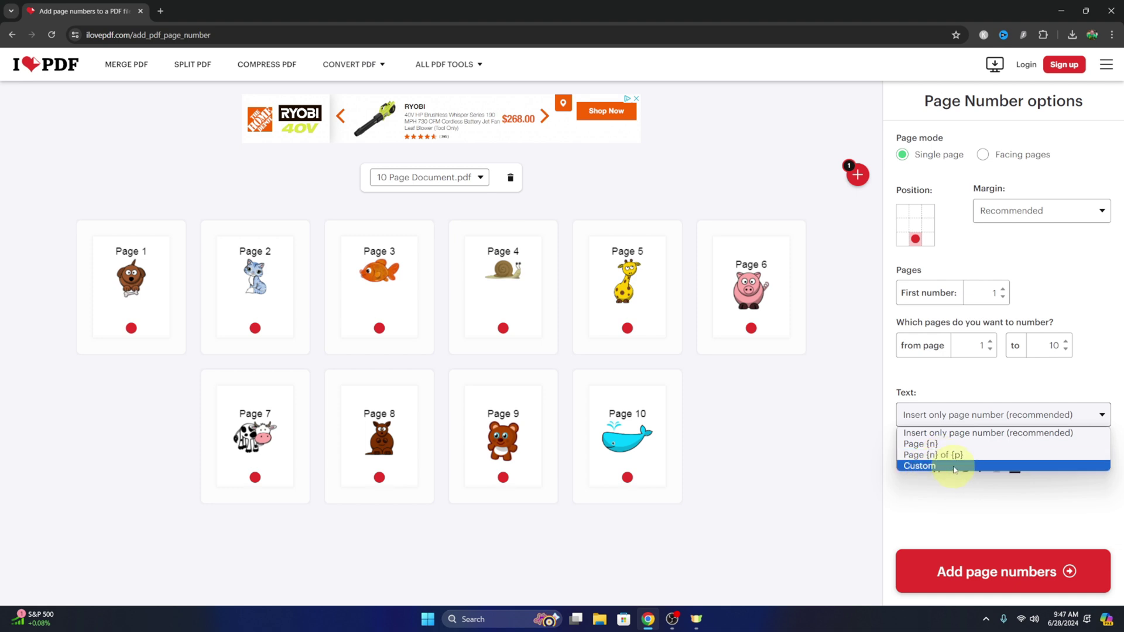
pyautogui.click(917, 446)
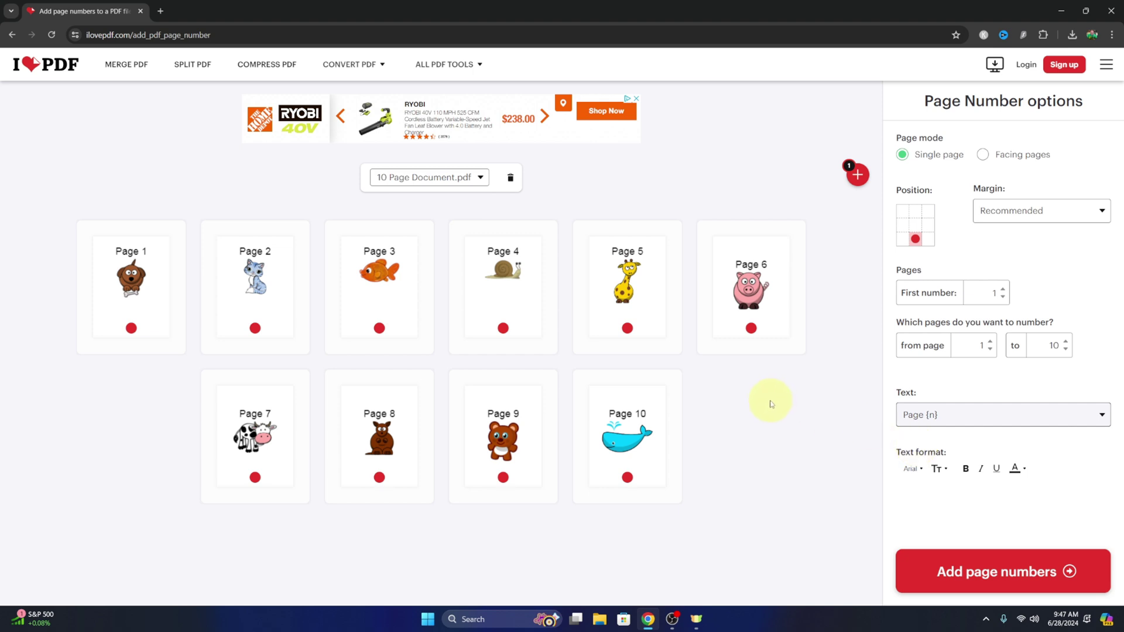
pyautogui.click(916, 472)
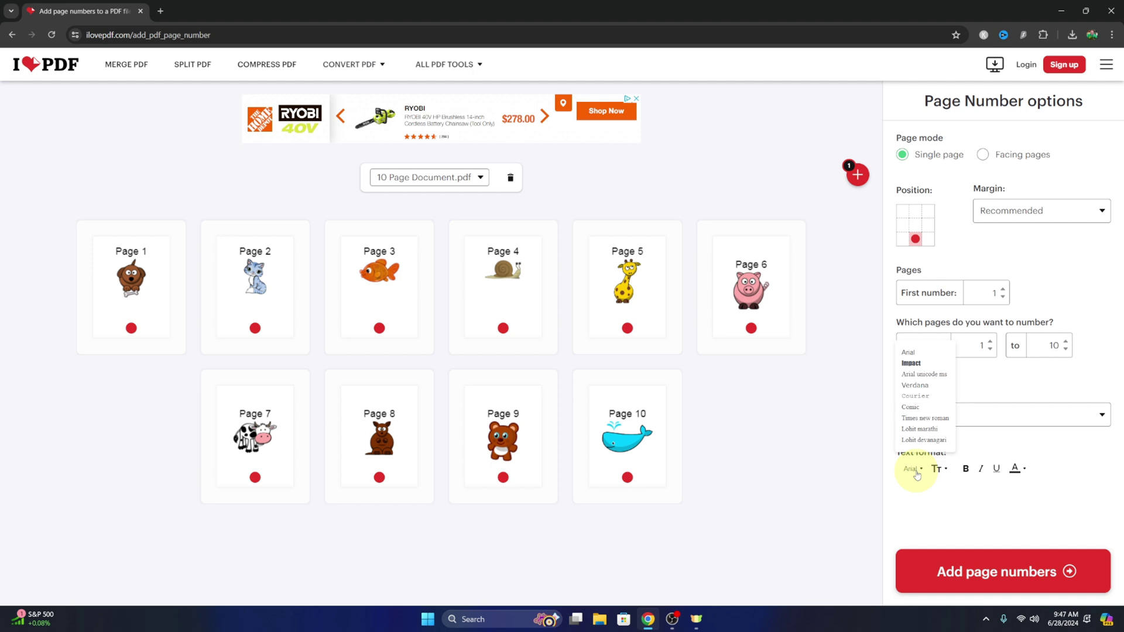
pyautogui.click(938, 470)
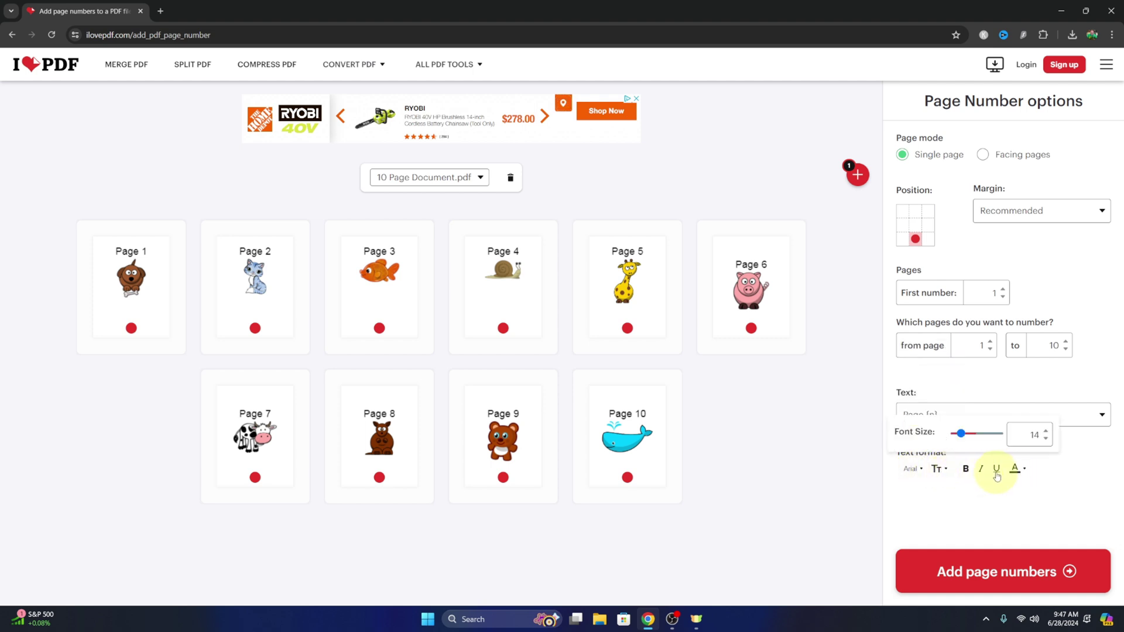
pyautogui.click(1046, 474)
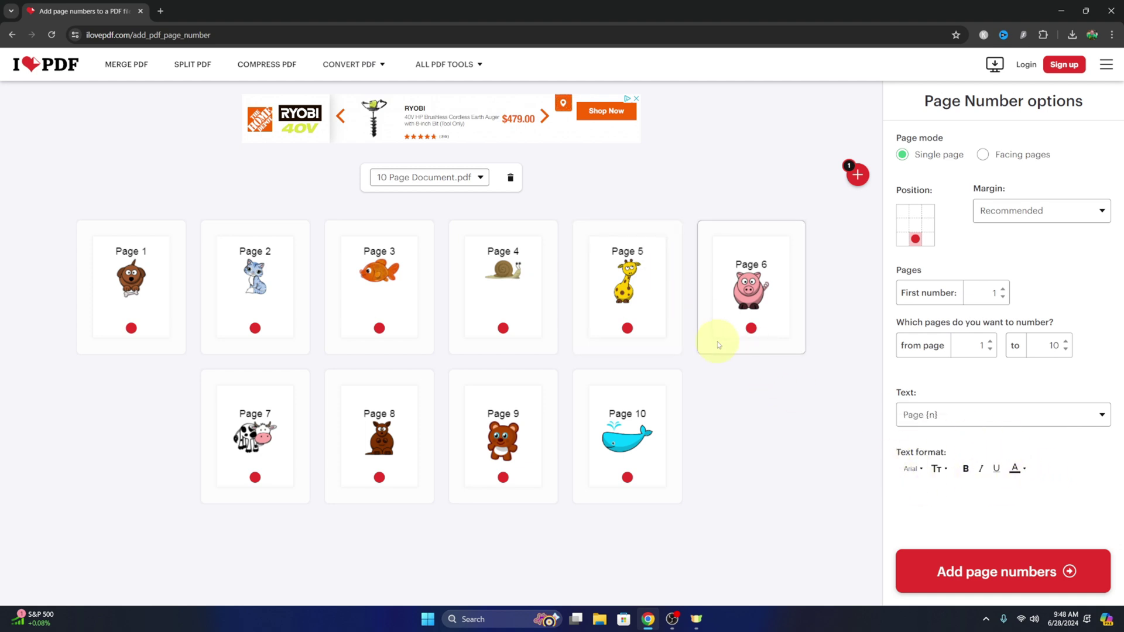
# Apply the page numbers, download 10 Page Document_pagenumber.pdf and copy it to the desktop.
pyautogui.click(990, 572)
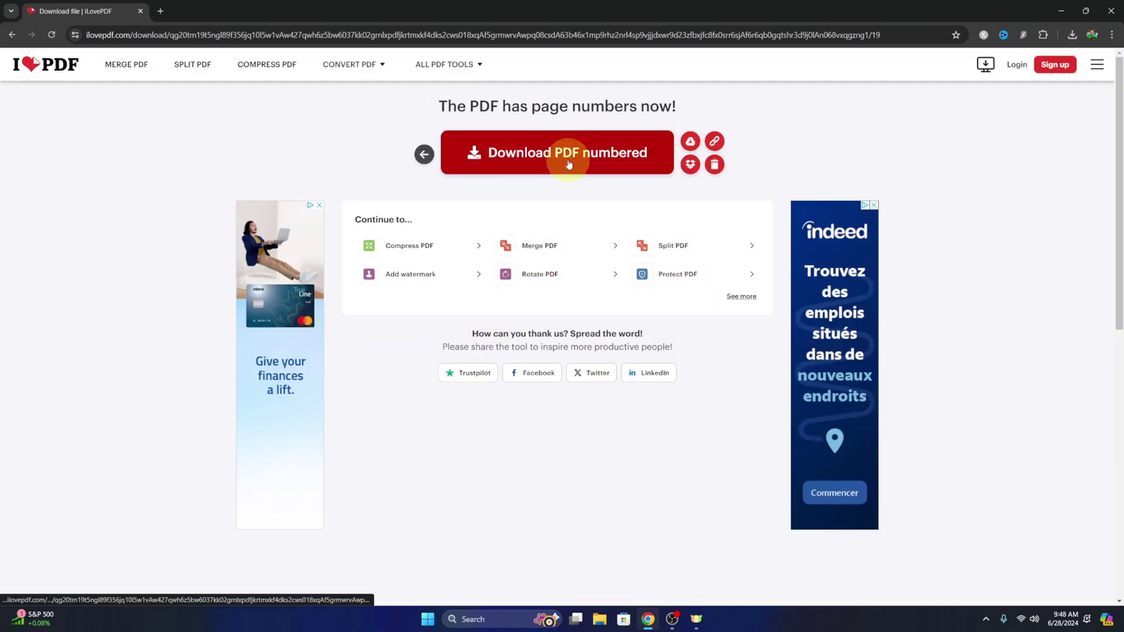
pyautogui.click(569, 164)
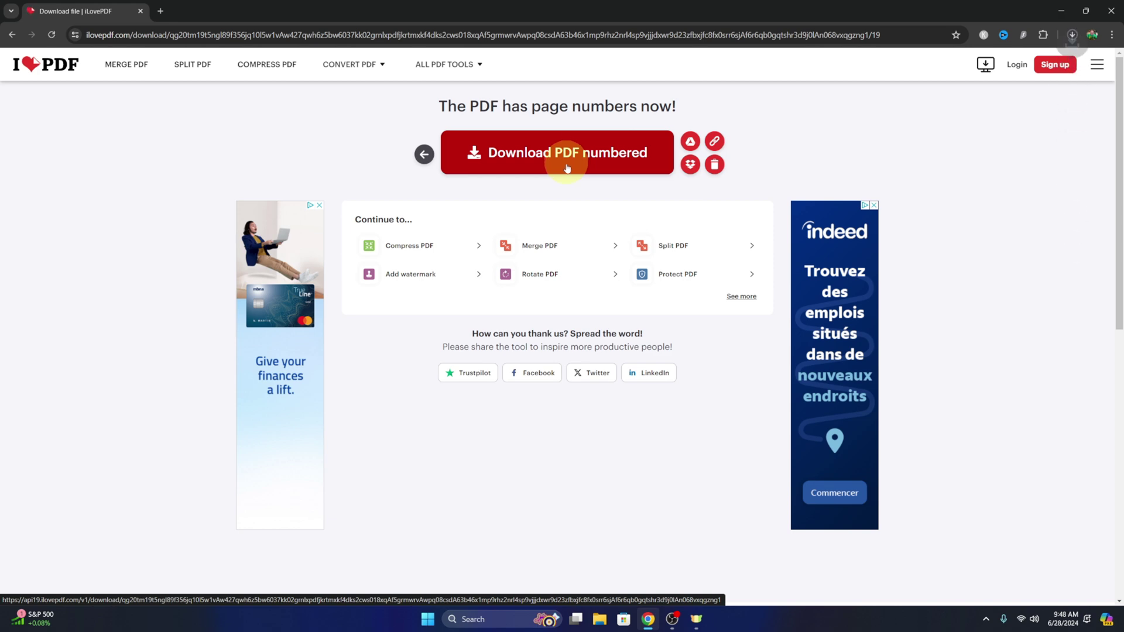
pyautogui.moveTo(939, 15); pyautogui.dragTo(834, 111)
pyautogui.click(986, 130)
pyautogui.moveTo(891, 184); pyautogui.dragTo(200, 158)
pyautogui.click(976, 110)
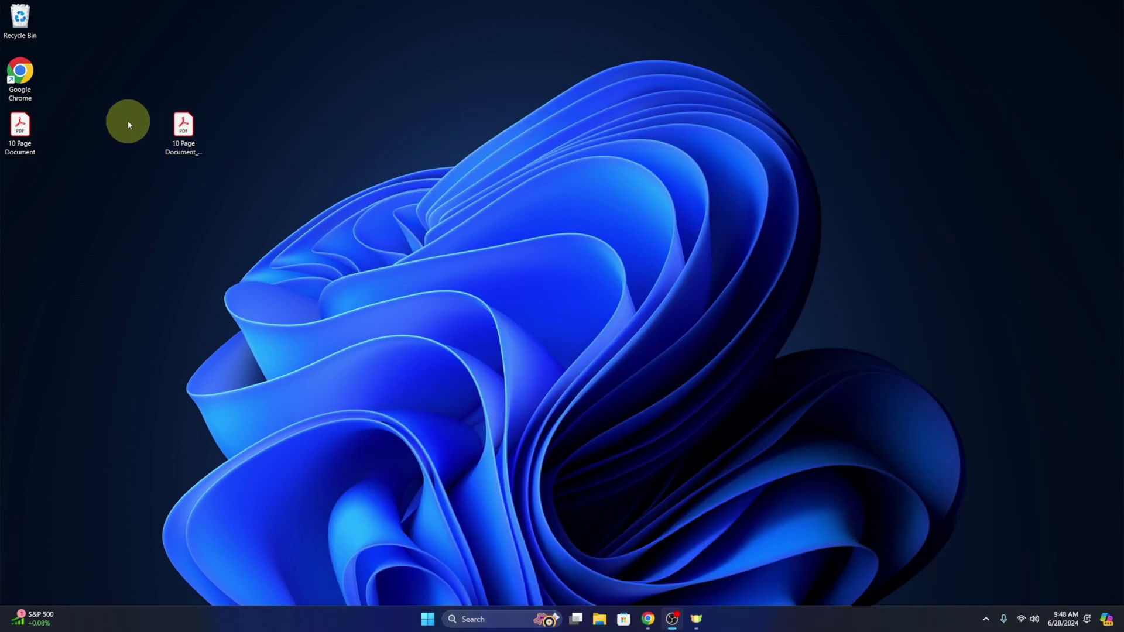
# Open 10 Page Document_pagenumber.pdf in Acrobat and check labels Page 1 to Page 10, then minimize it.
pyautogui.doubleClick(182, 125)
pyautogui.scroll(-1, 651, 226)
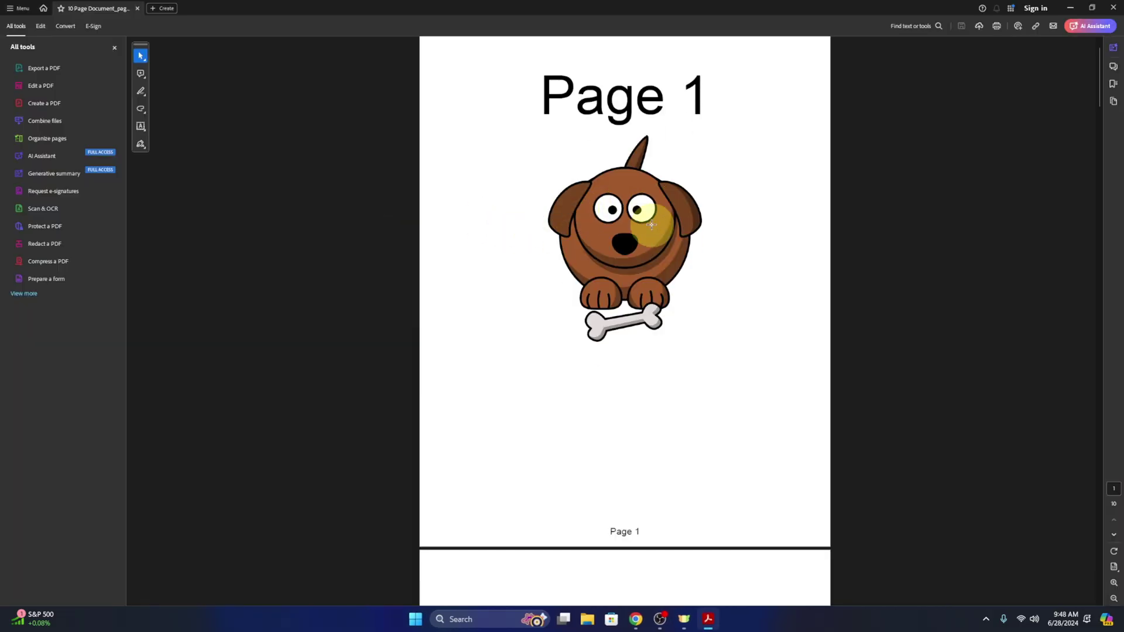
pyautogui.scroll(-4, 652, 234)
pyautogui.scroll(-7, 666, 424)
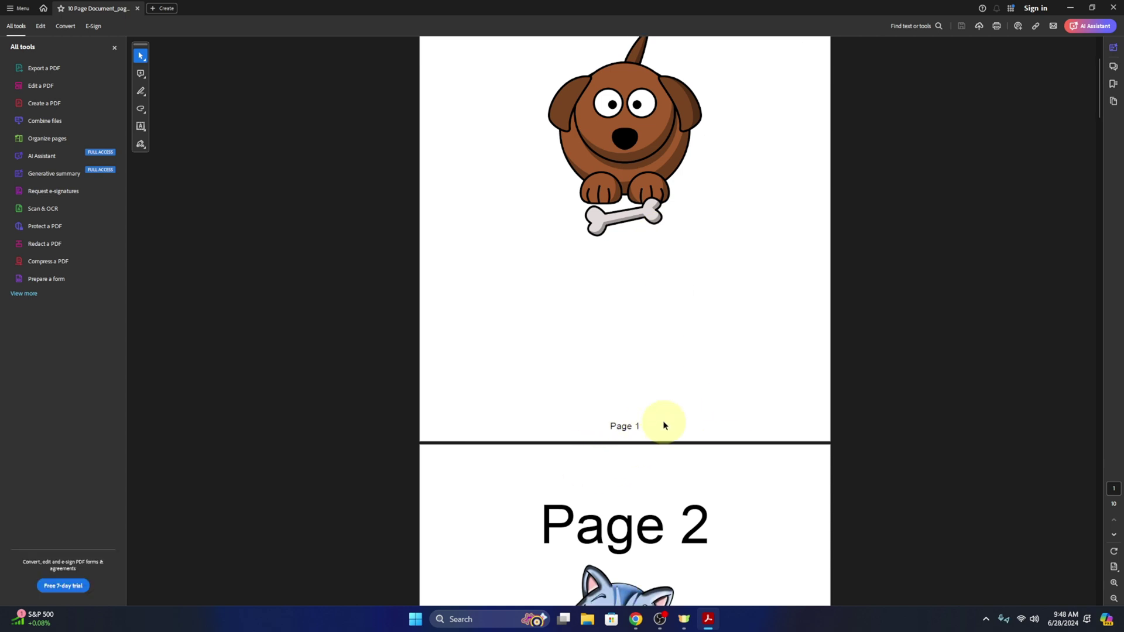
pyautogui.scroll(-7, 665, 407)
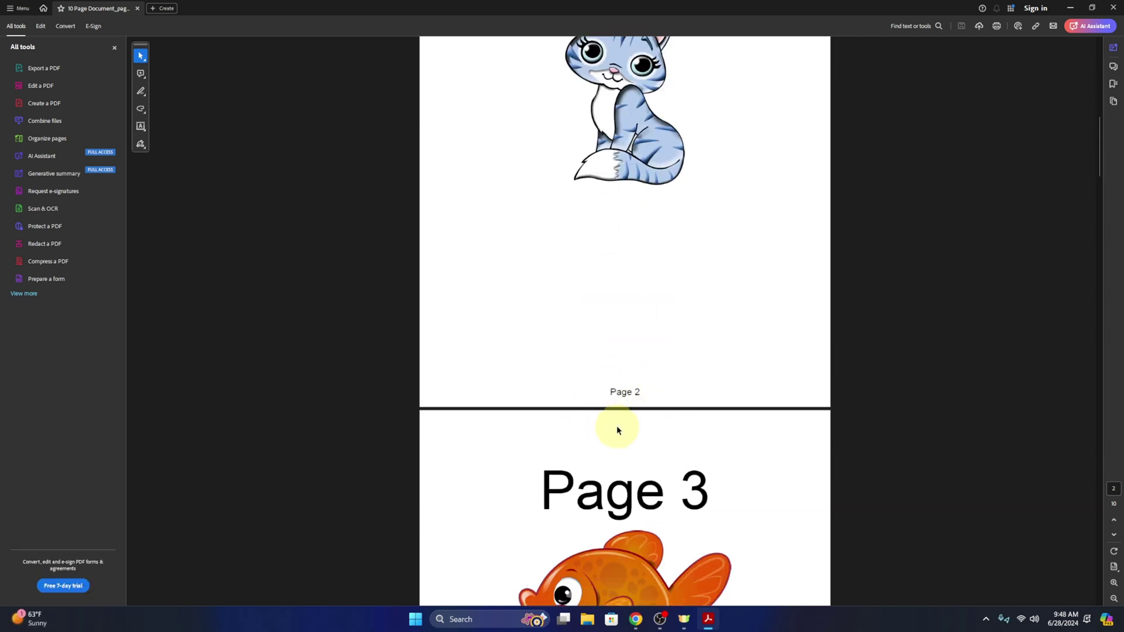
pyautogui.scroll(-3, 667, 408)
pyautogui.scroll(-20, 667, 407)
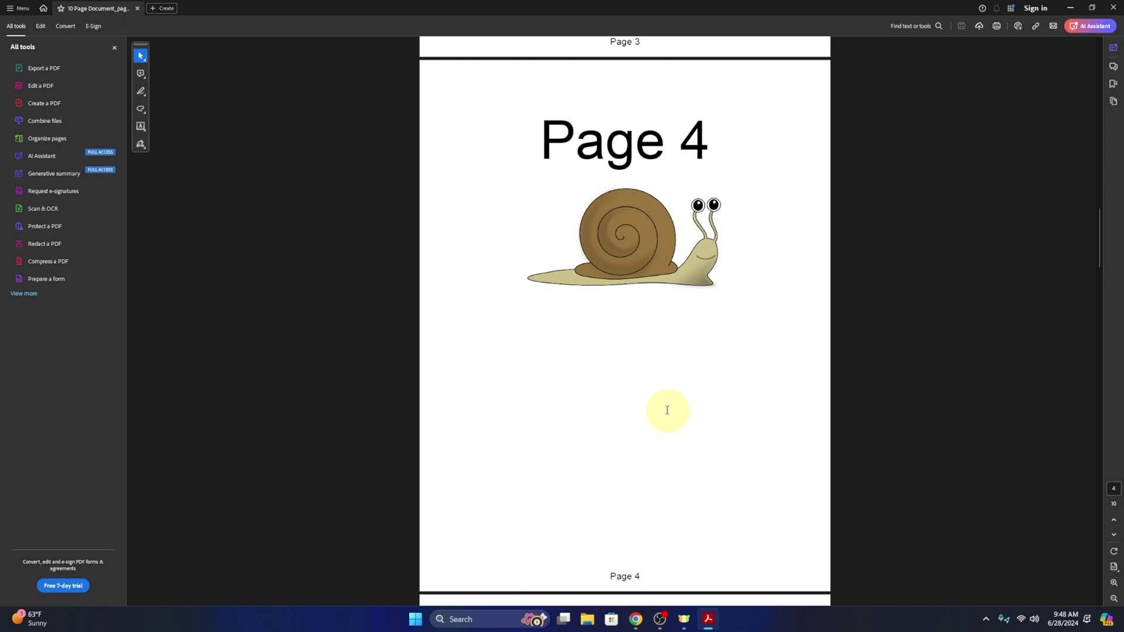
pyautogui.scroll(-20, 667, 411)
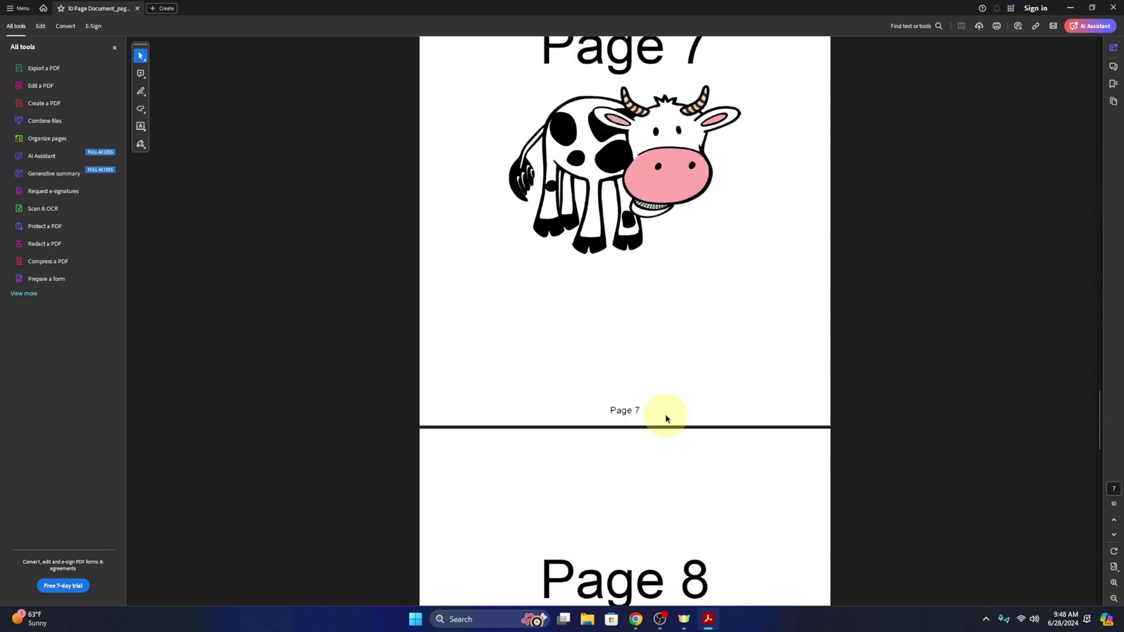
pyautogui.scroll(-20, 664, 412)
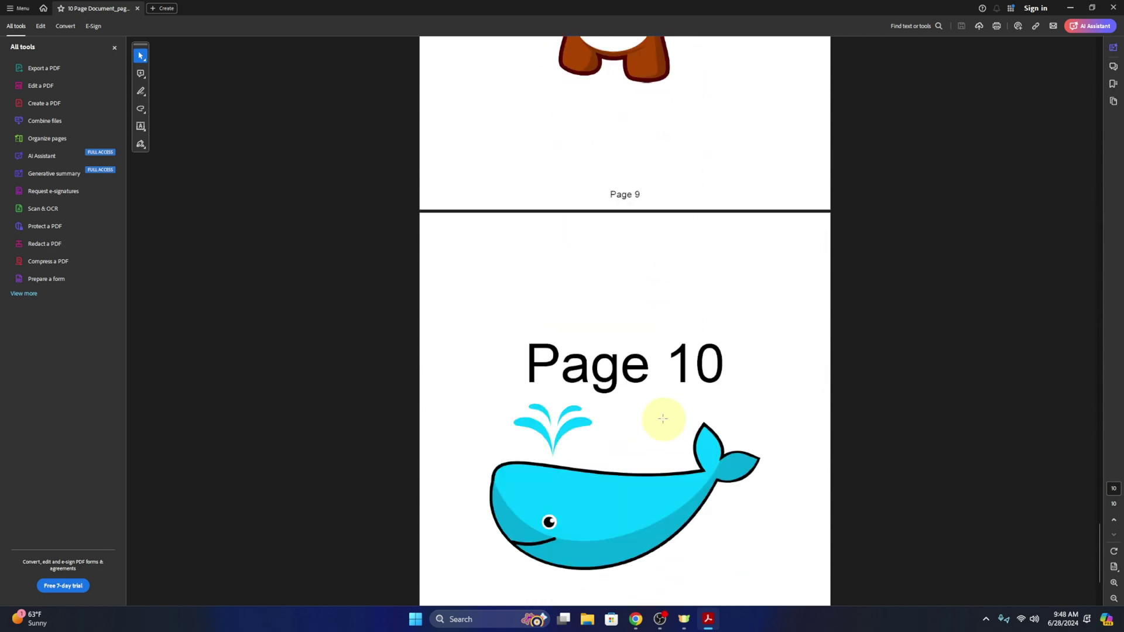
pyautogui.scroll(-1, 673, 439)
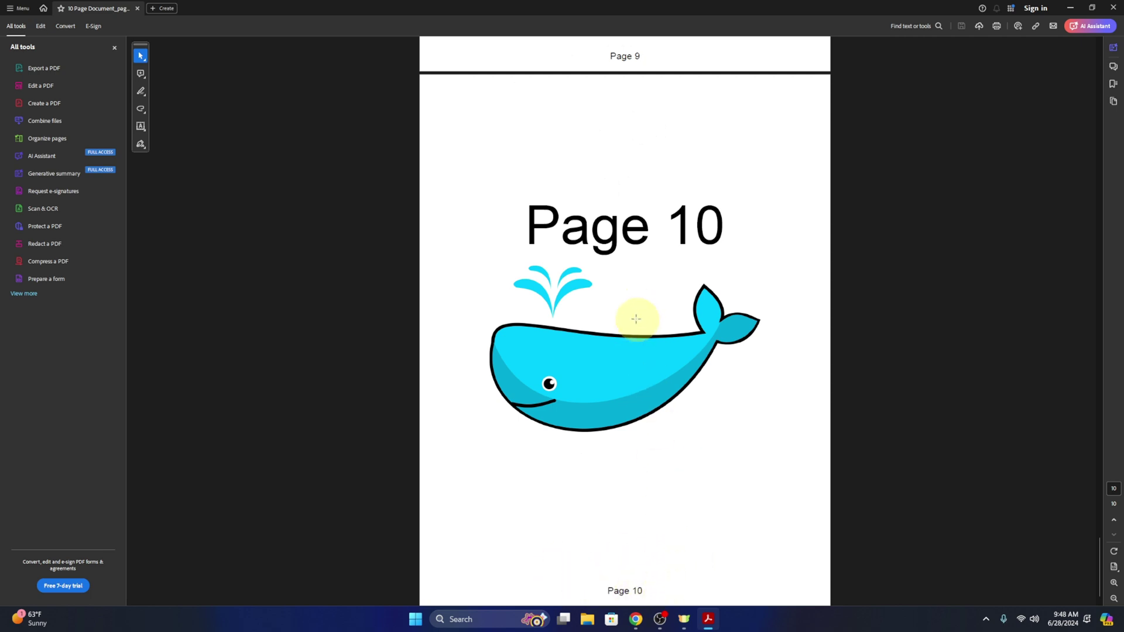
pyautogui.scroll(5, 555, 261)
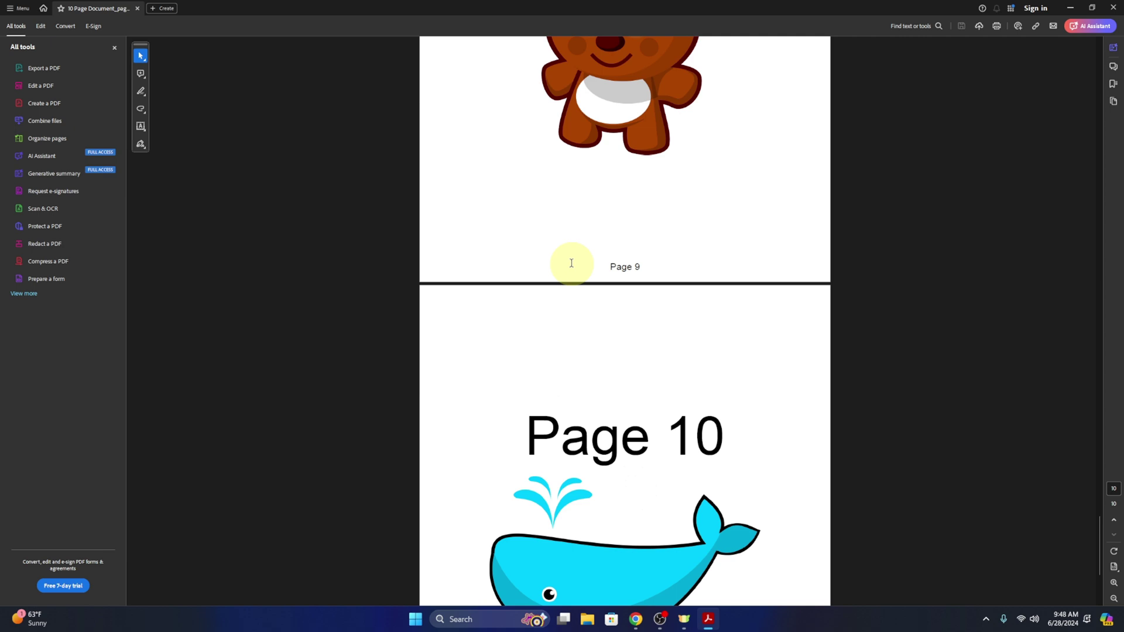
pyautogui.scroll(4, 571, 263)
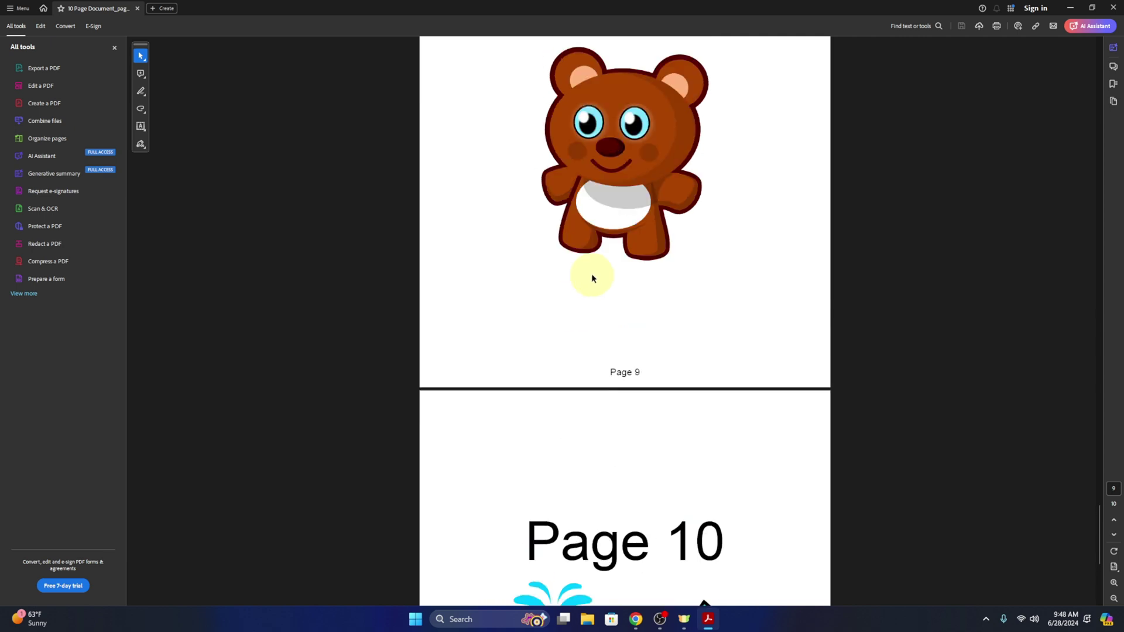
pyautogui.click(1071, 13)
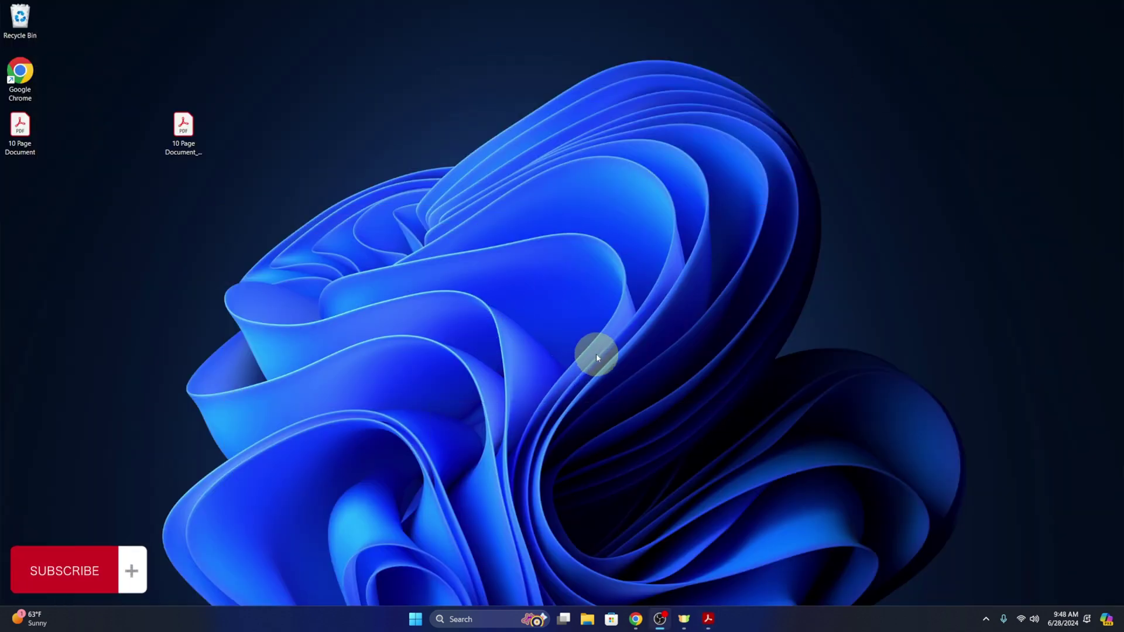